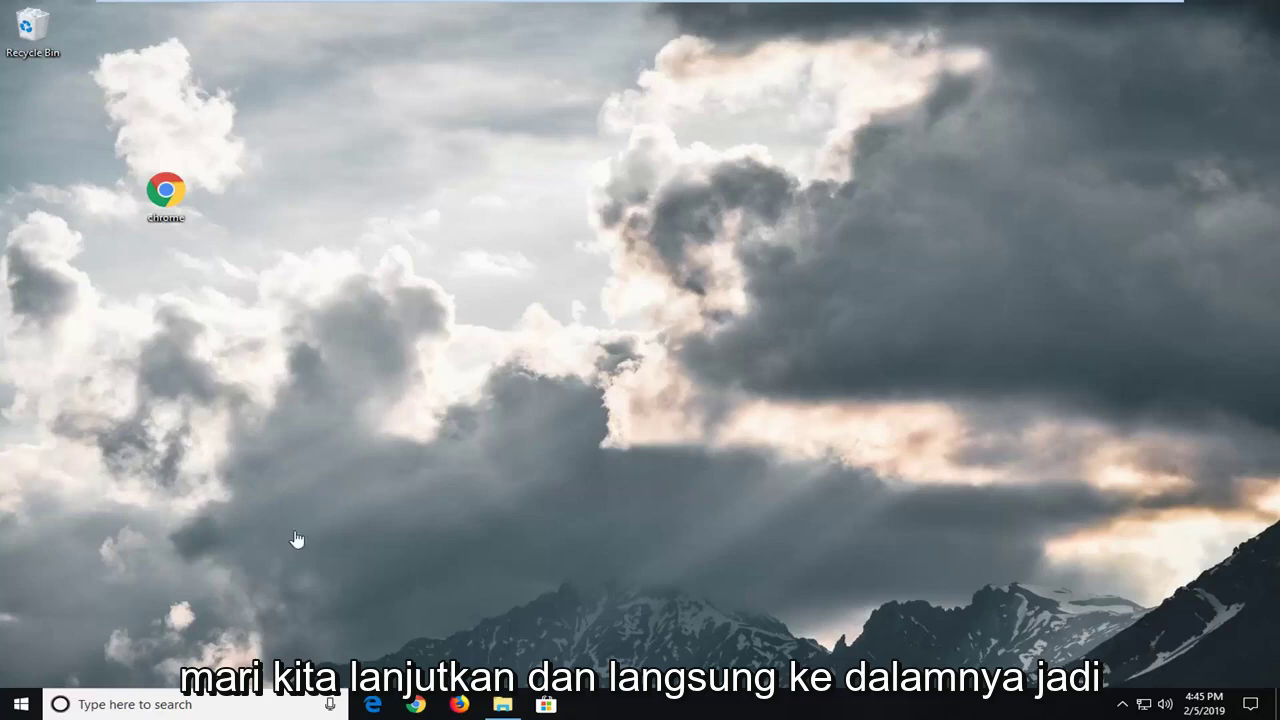
Search the system for "services" and open the Services desktop app
click(20, 703)
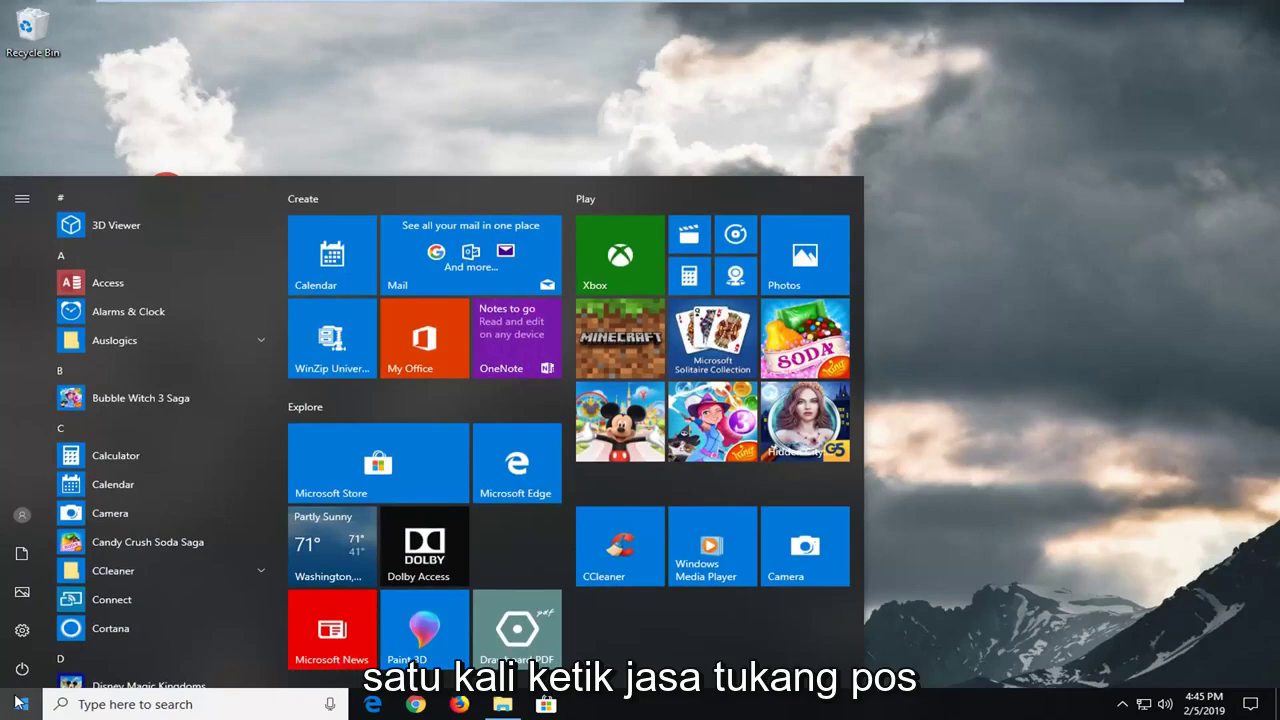
text(services)
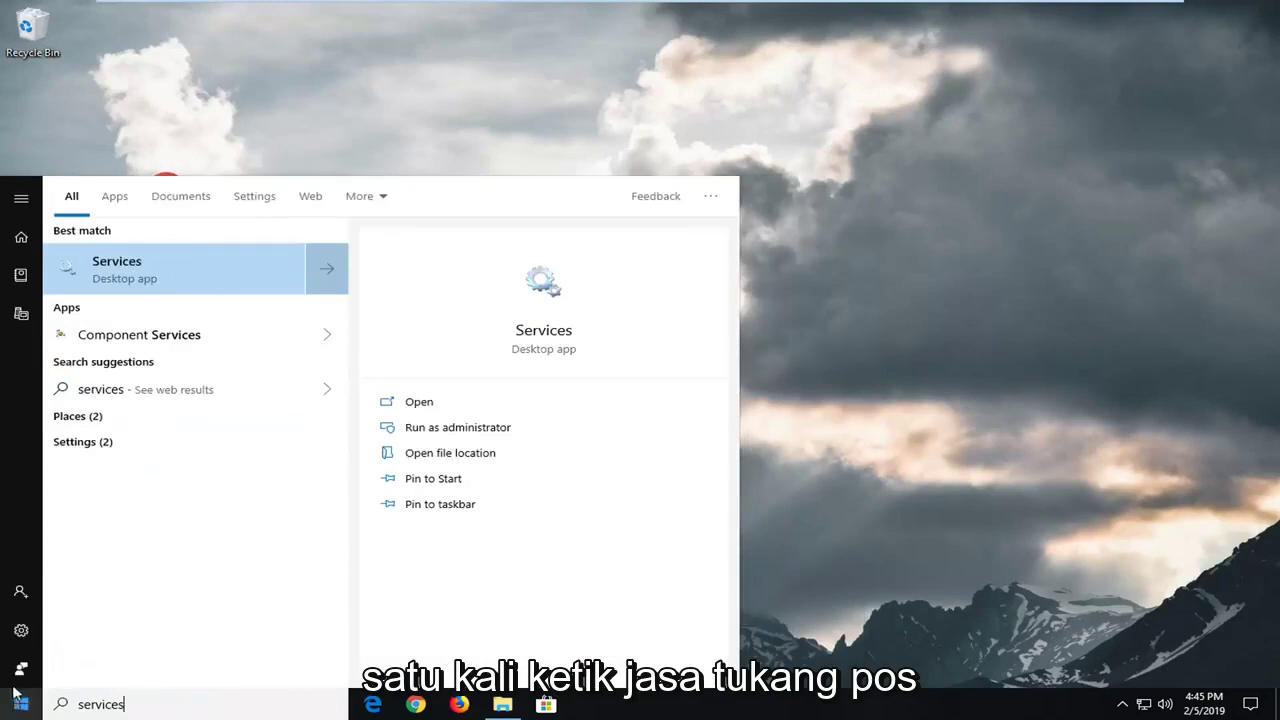
click(140, 268)
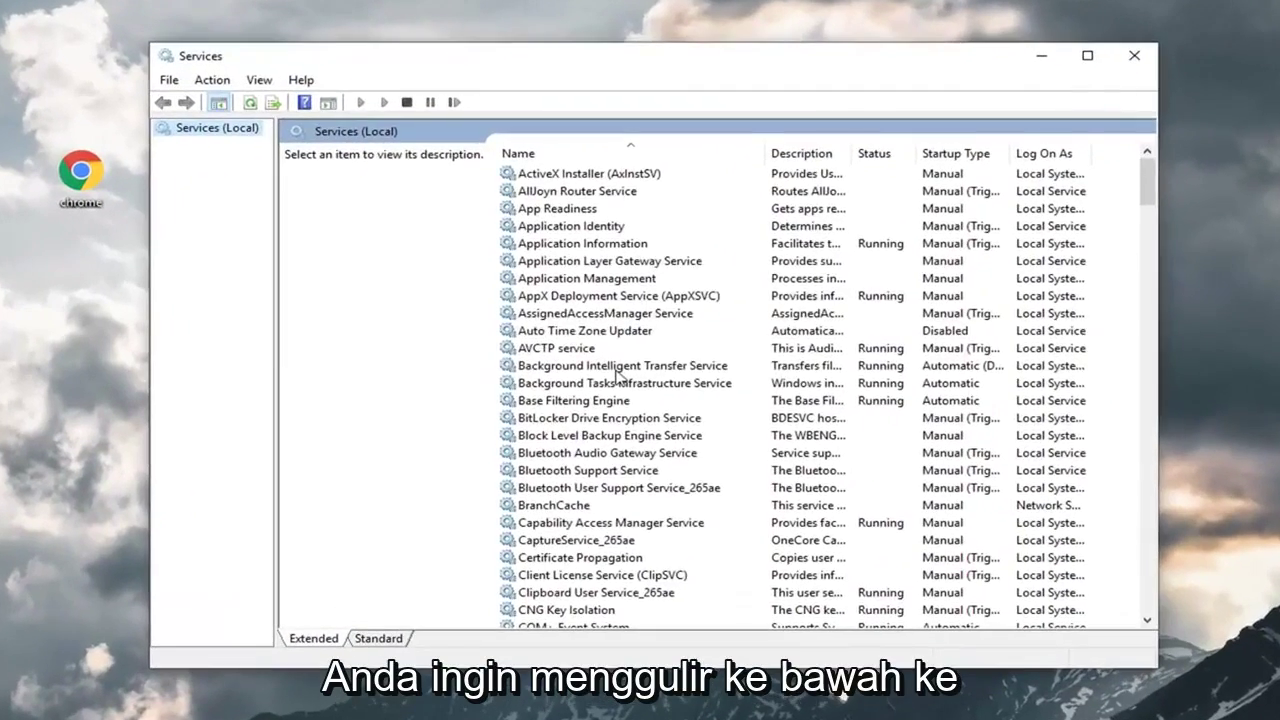
Find the Windows Modules Installer service in the list of local services and open its properties
click(616, 368)
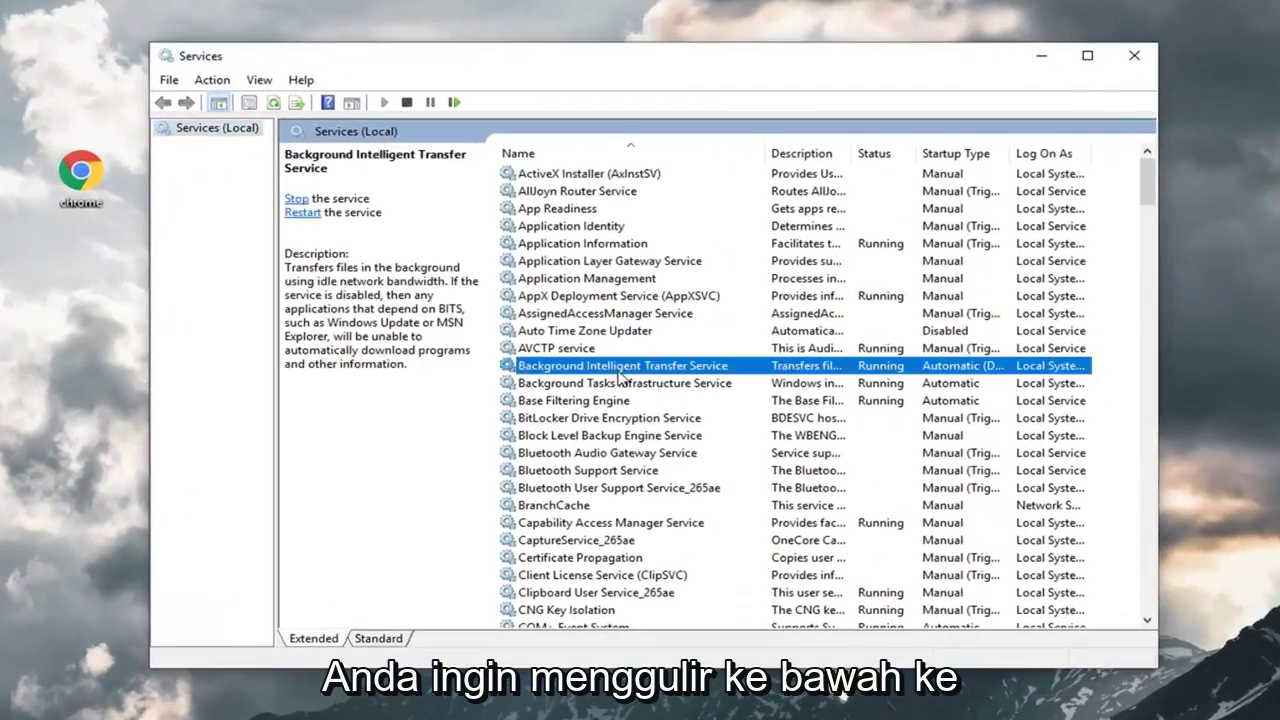
scroll(617, 380, down, 20)
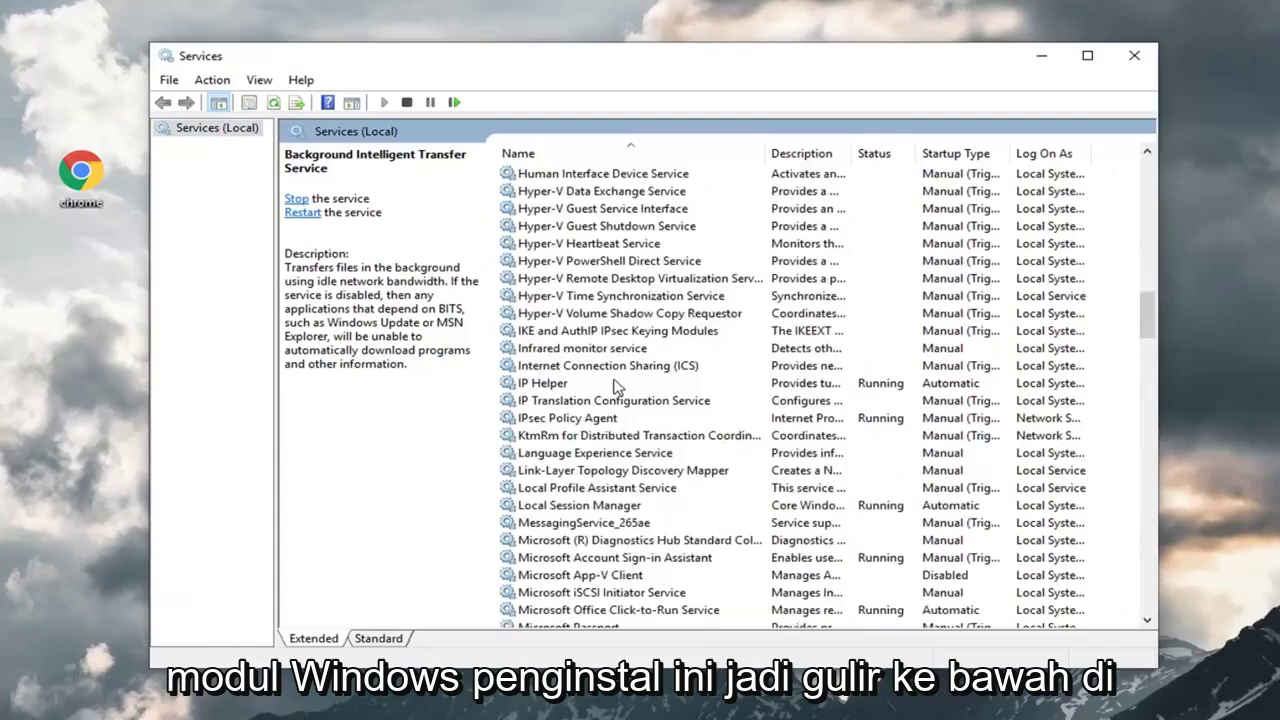
scroll(620, 395, down, 20)
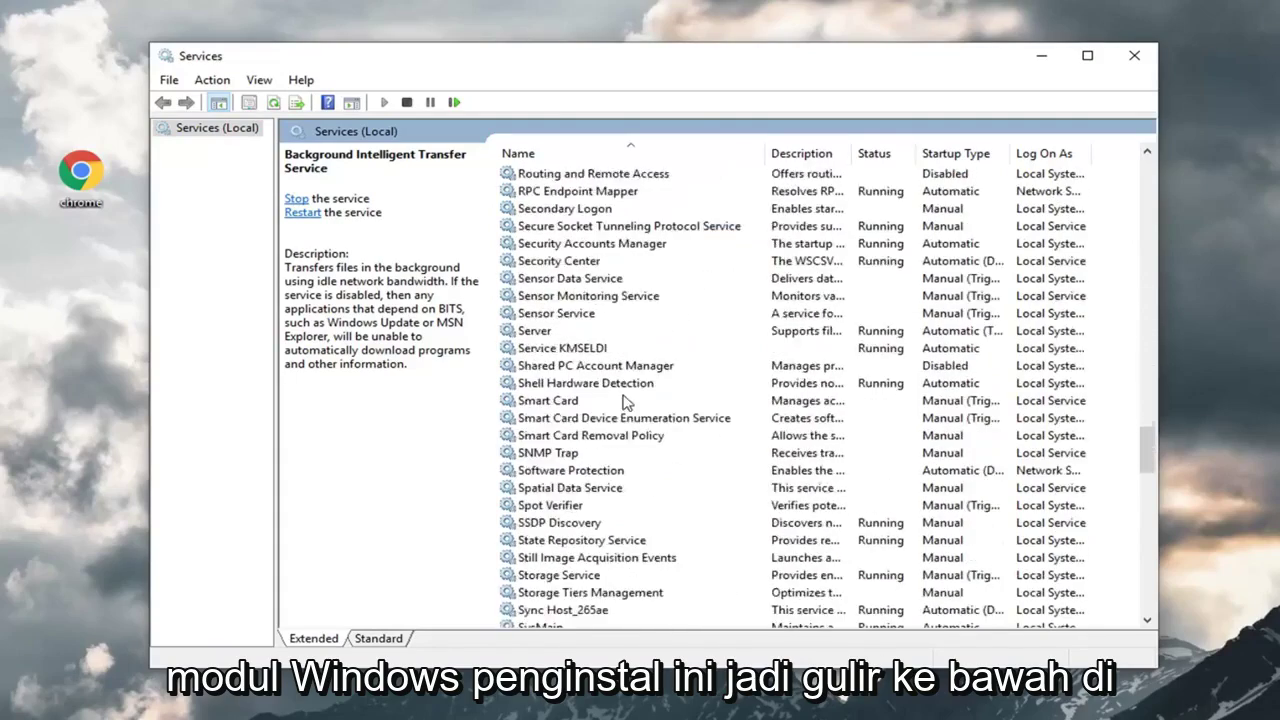
scroll(625, 402, down, 18)
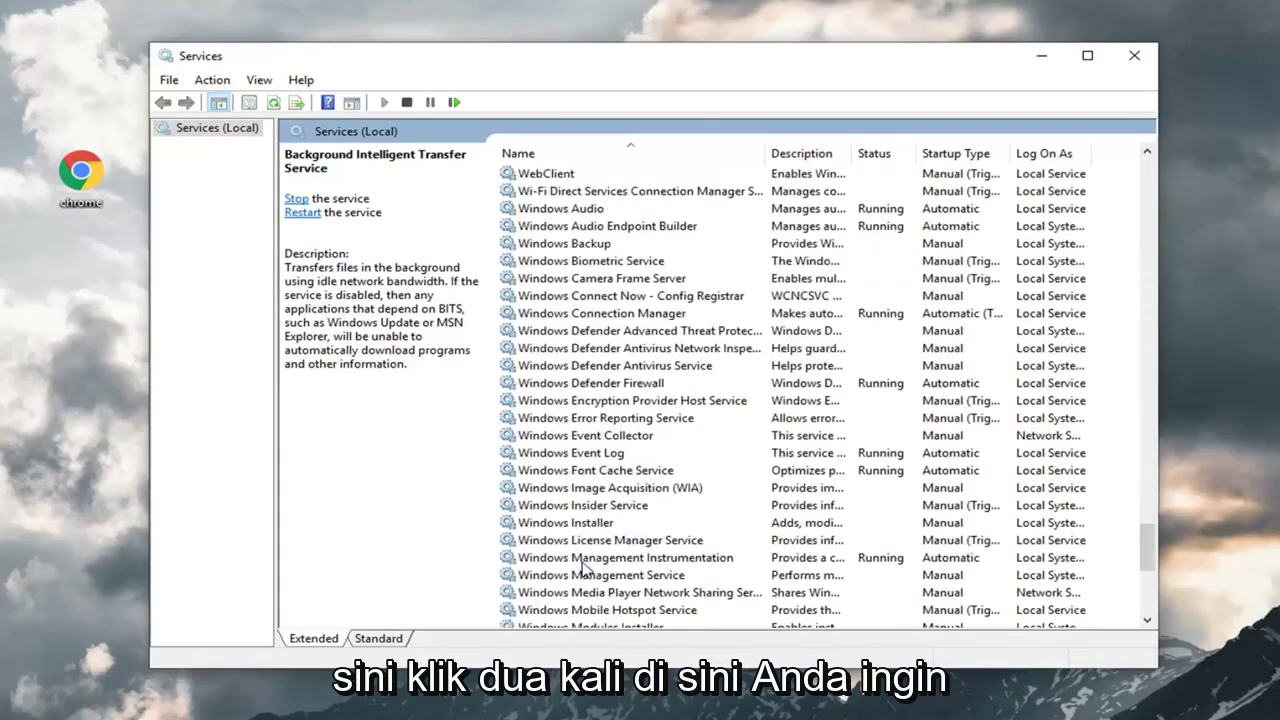
scroll(583, 585, down, 1)
click(580, 576)
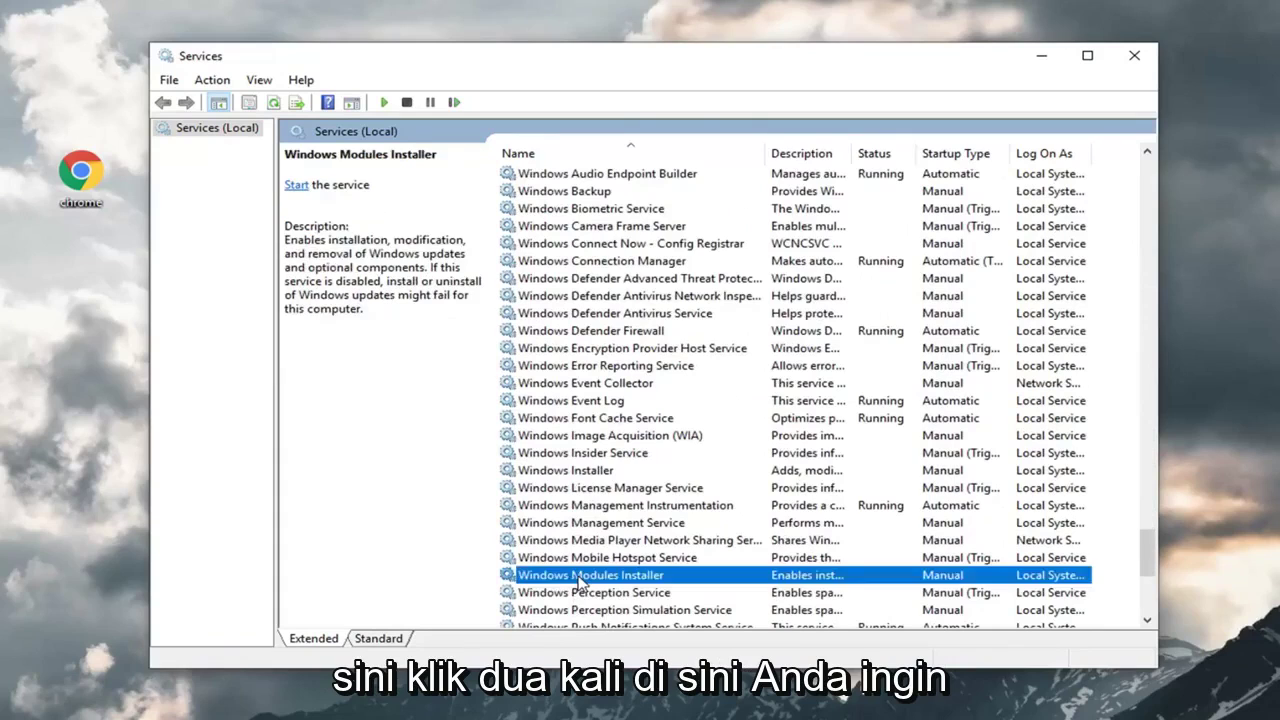
double_click(580, 578)
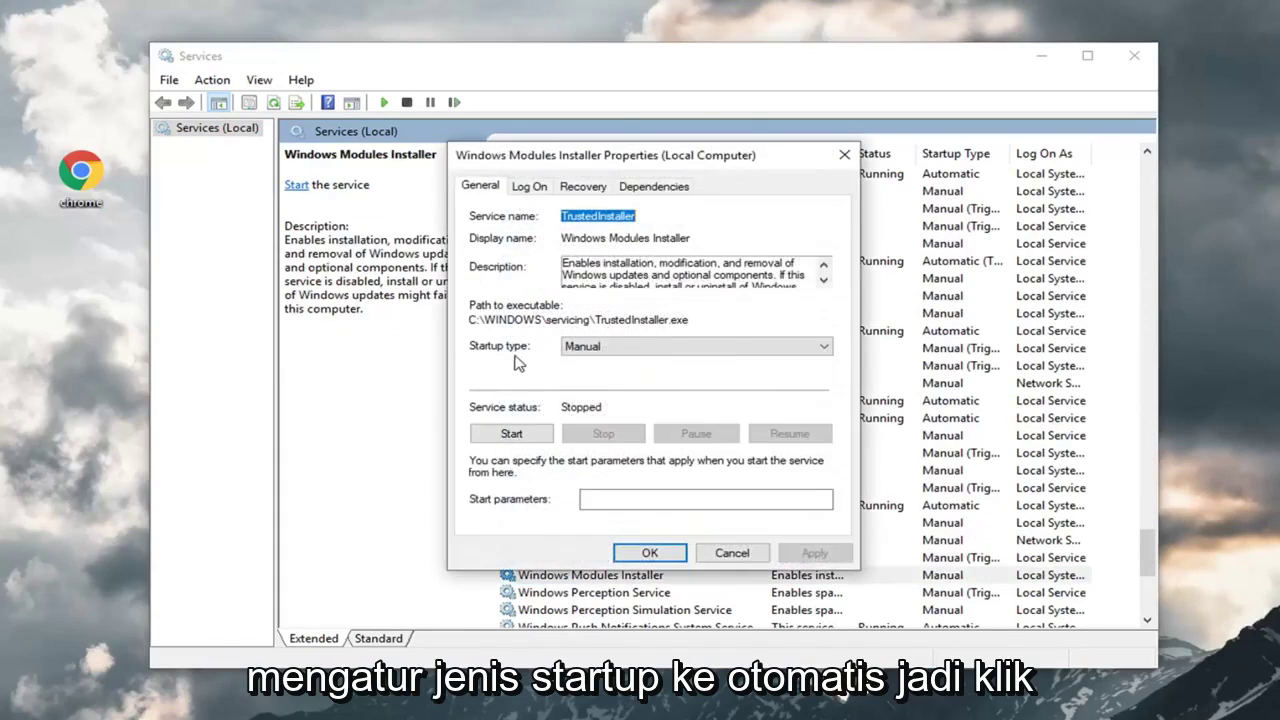
Set the startup type of the Windows Modules Installer service to Automatic
click(620, 348)
click(609, 349)
click(828, 346)
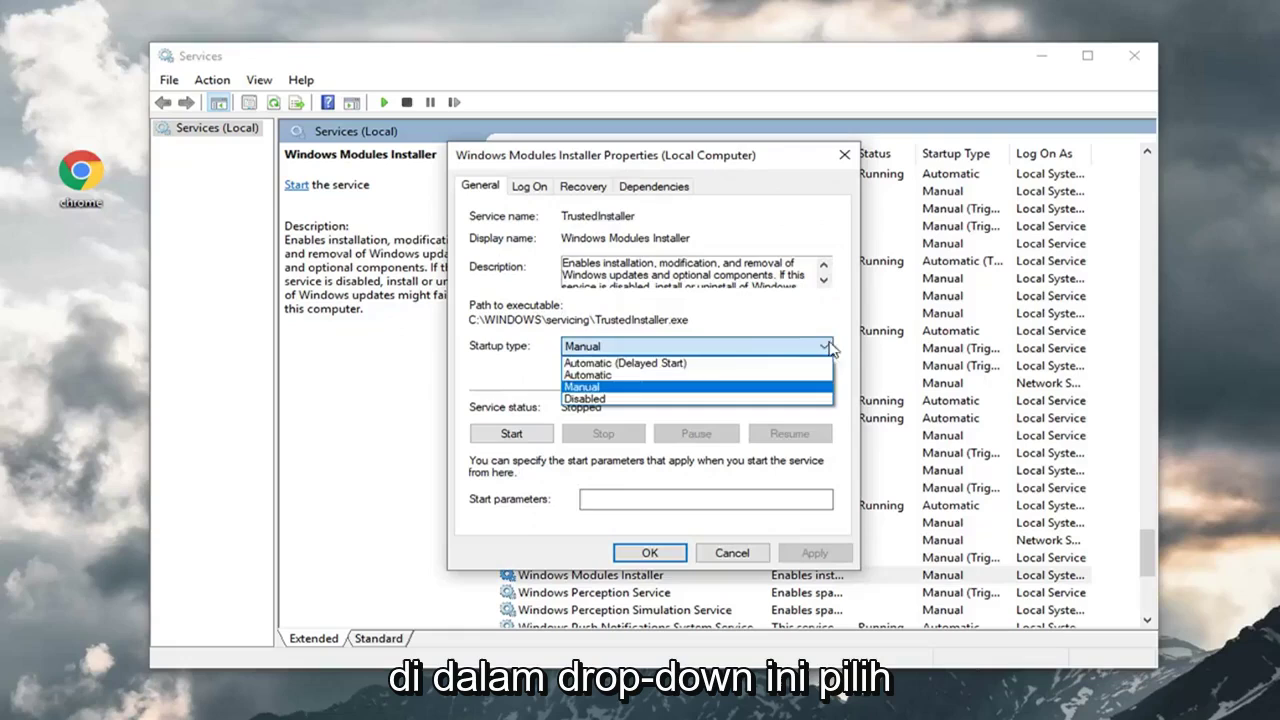
click(600, 376)
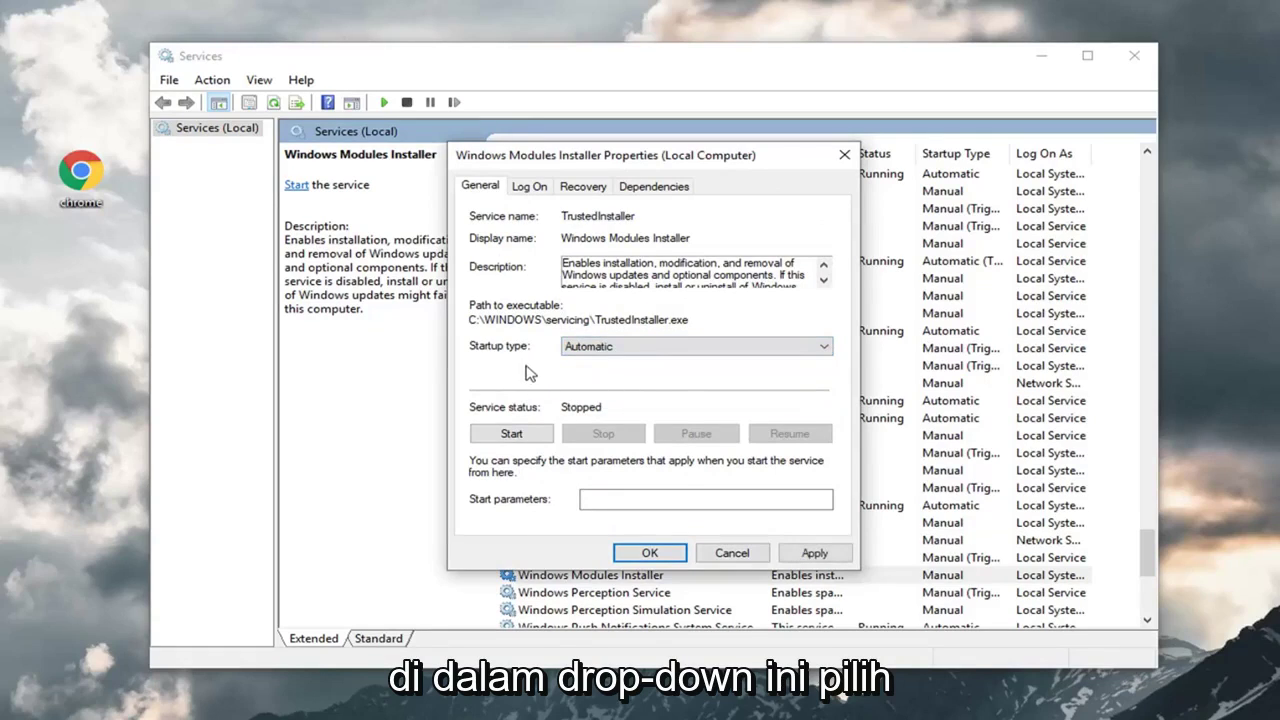
Start the Windows Modules Installer service, apply its settings and close the Services window
click(505, 436)
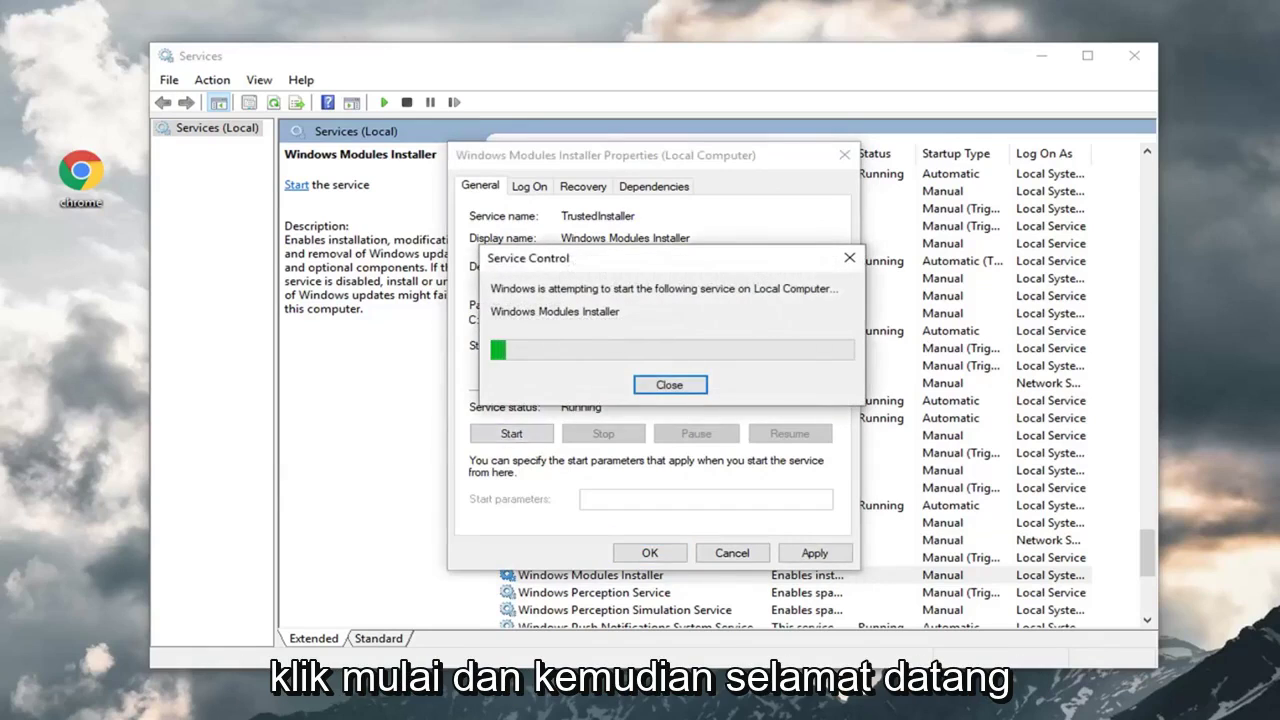
click(812, 552)
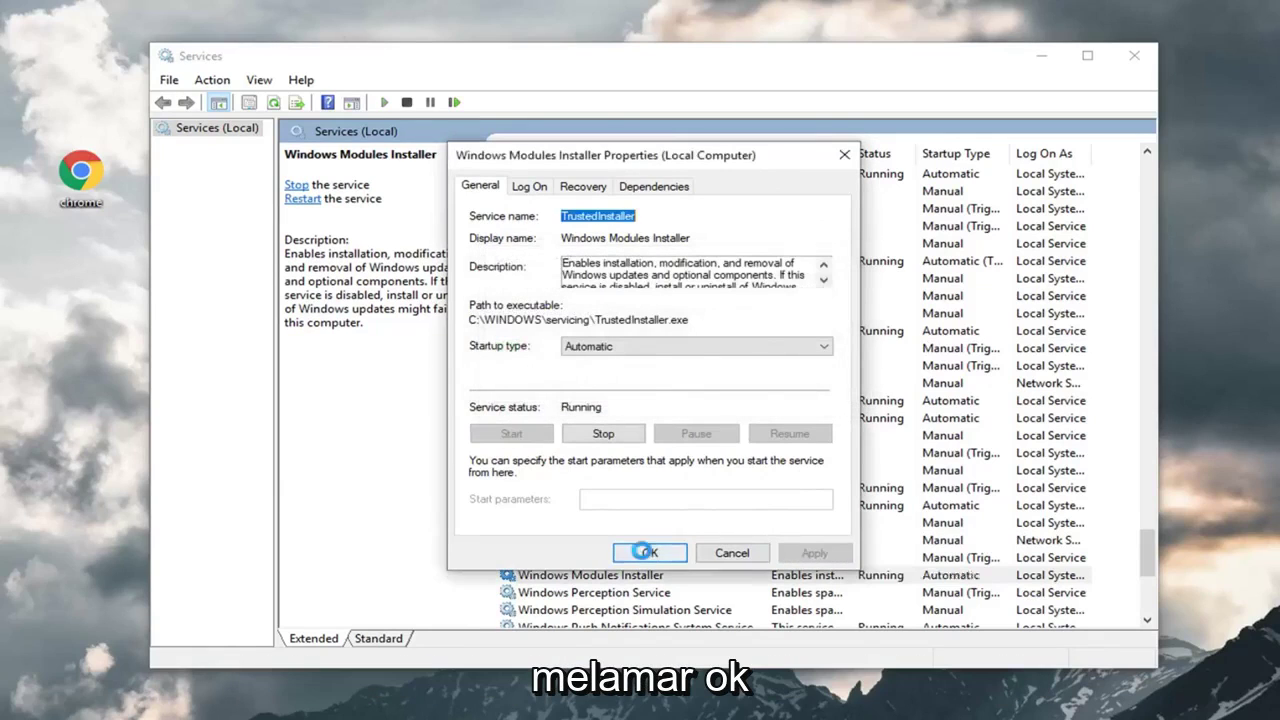
click(648, 552)
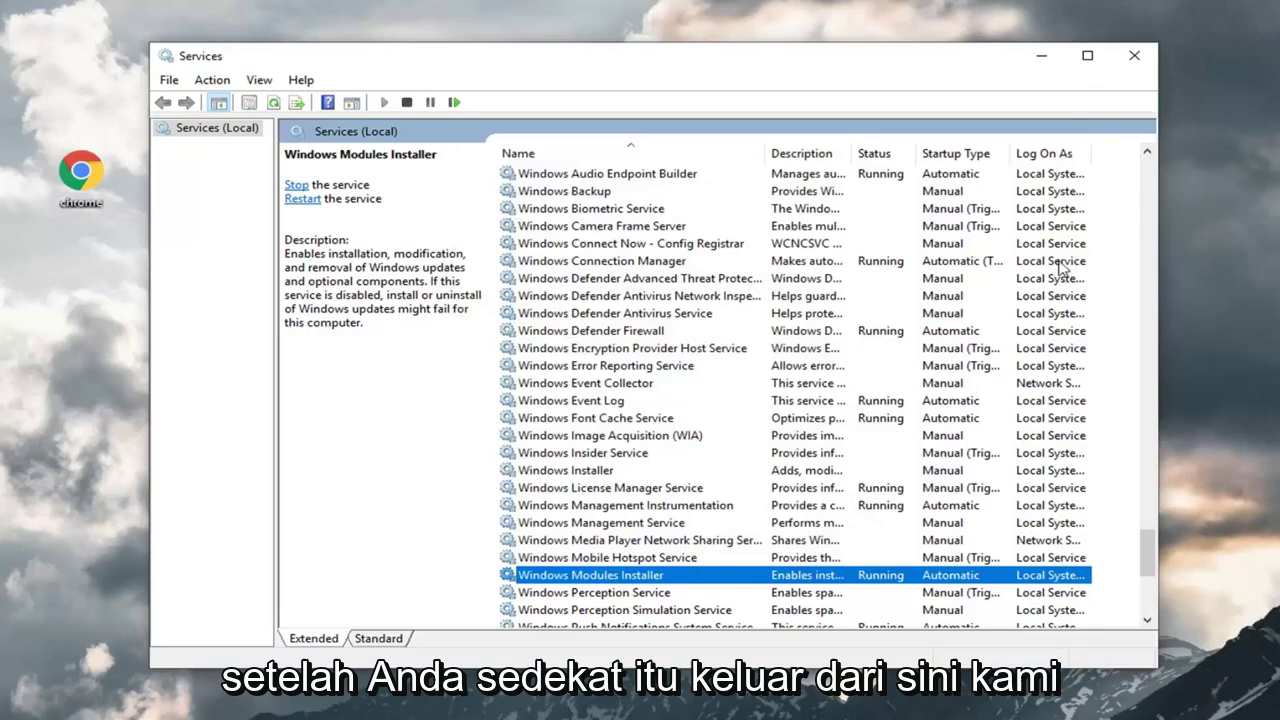
click(1134, 55)
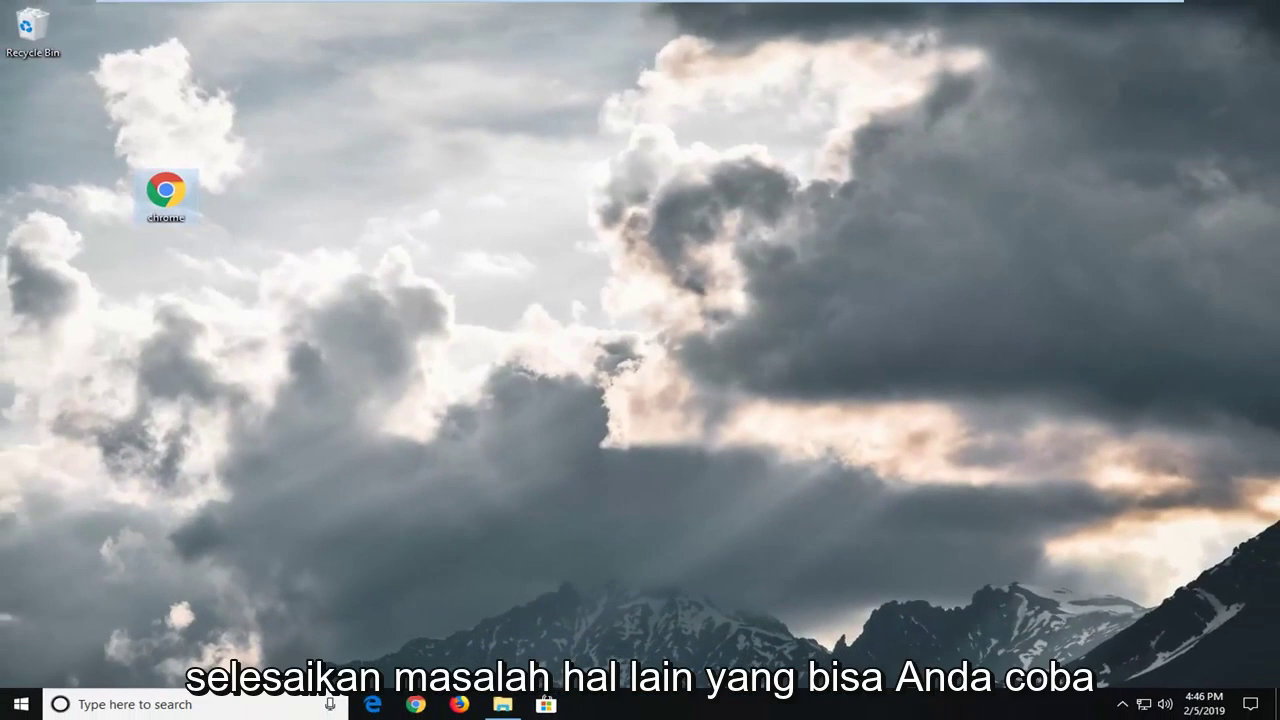
Search for "cmd" and launch Command Prompt as administrator, allowing it to make changes to the device
click(24, 704)
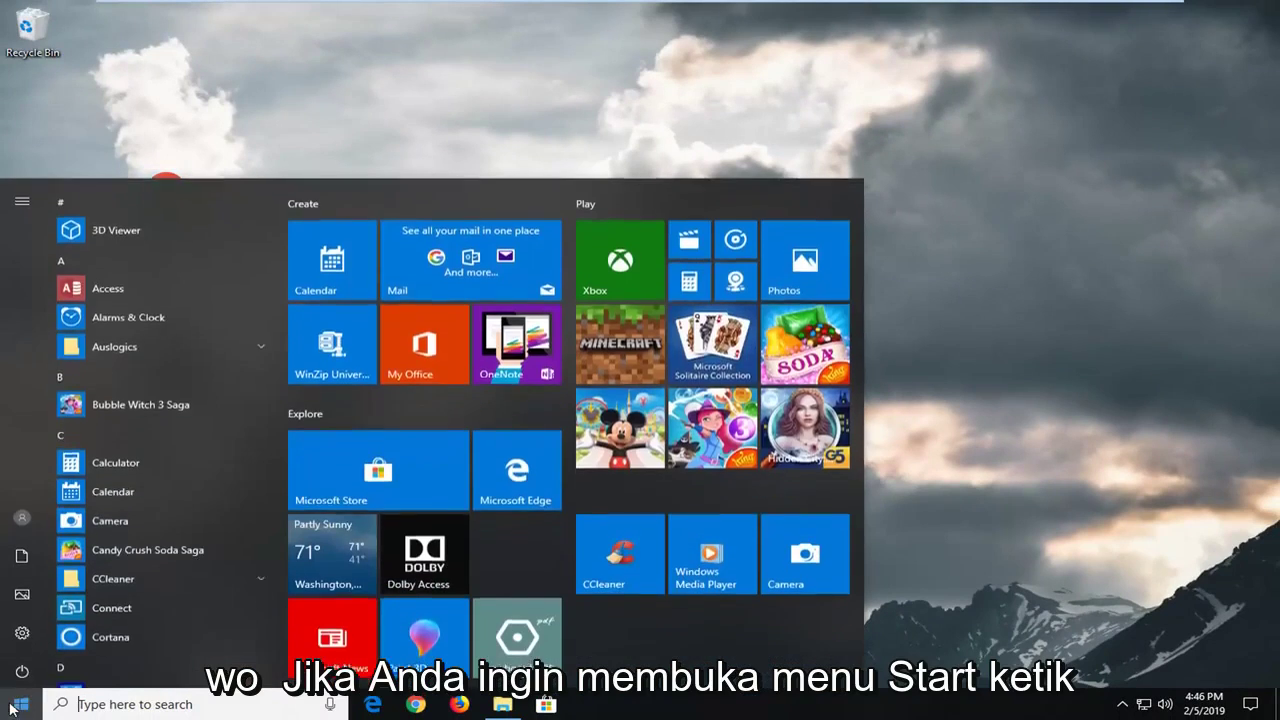
text(cmd)
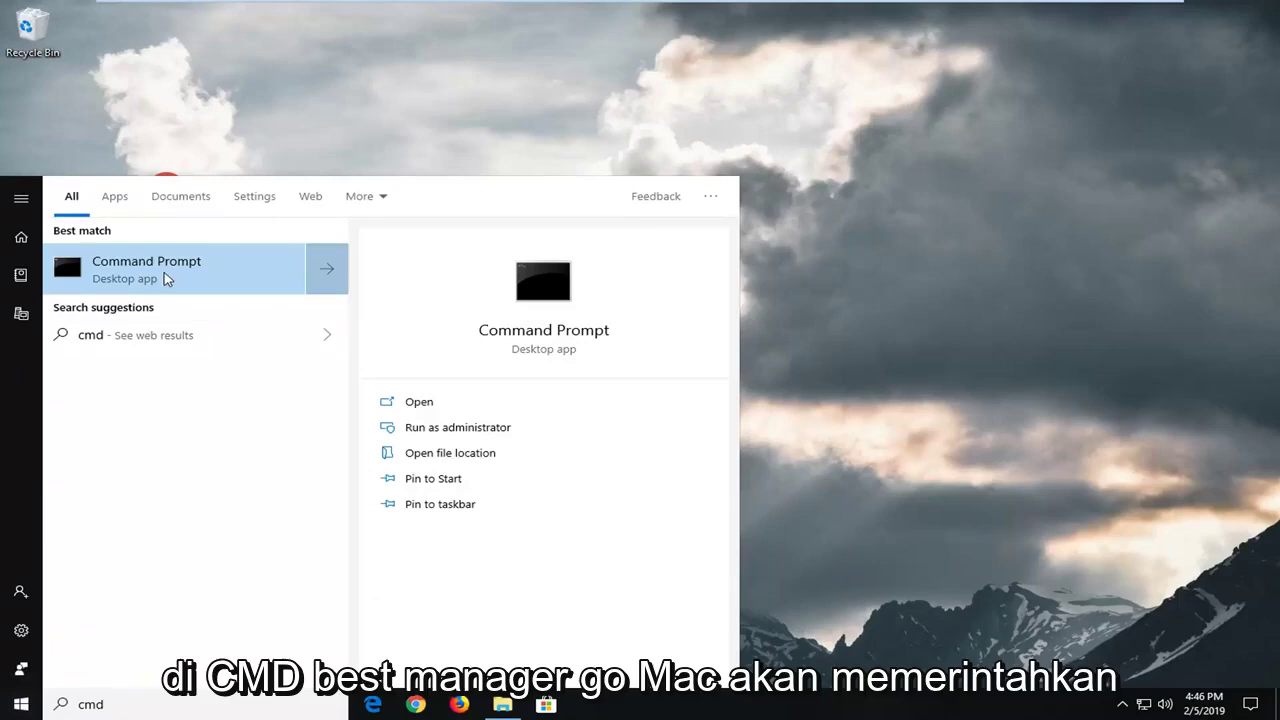
right_click(165, 279)
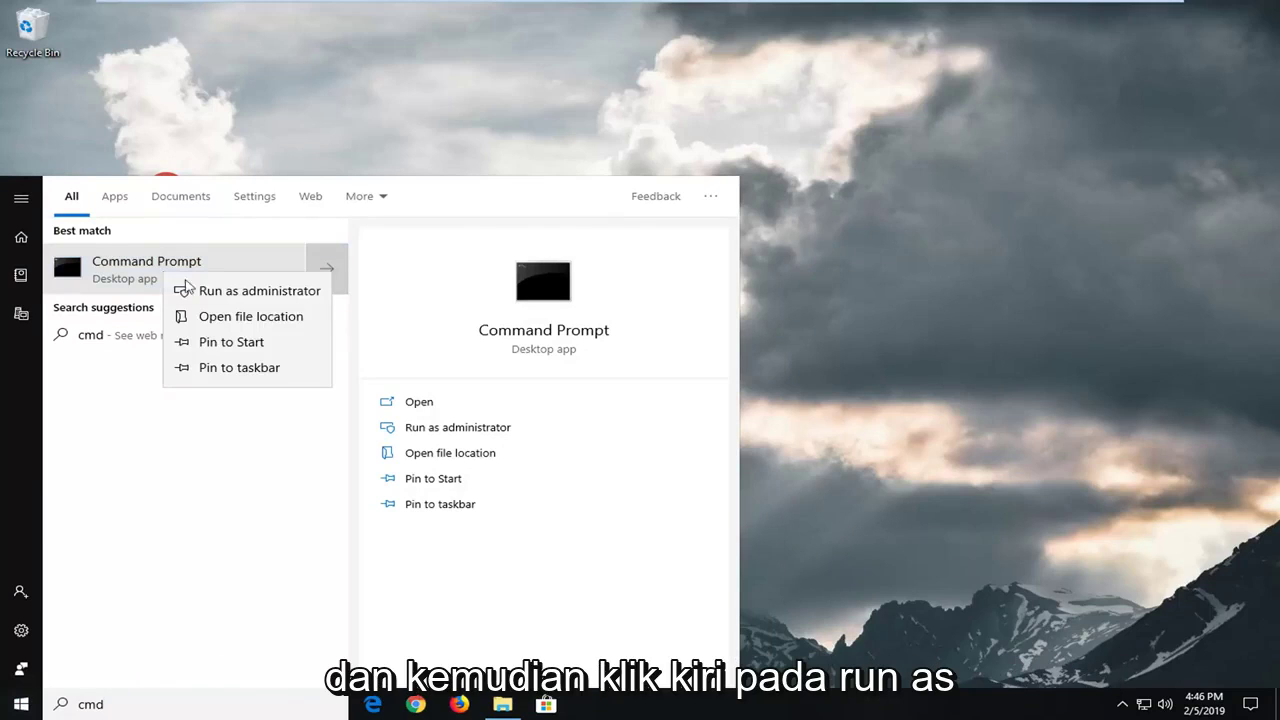
click(205, 292)
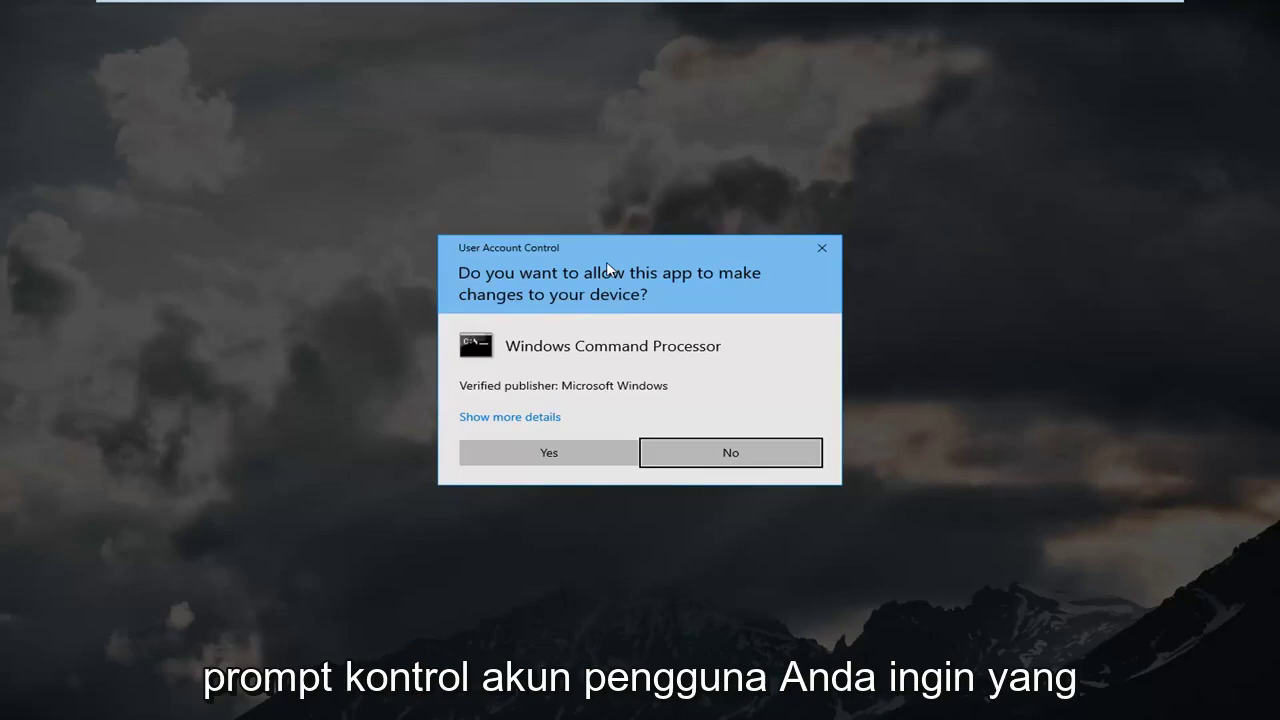
click(564, 457)
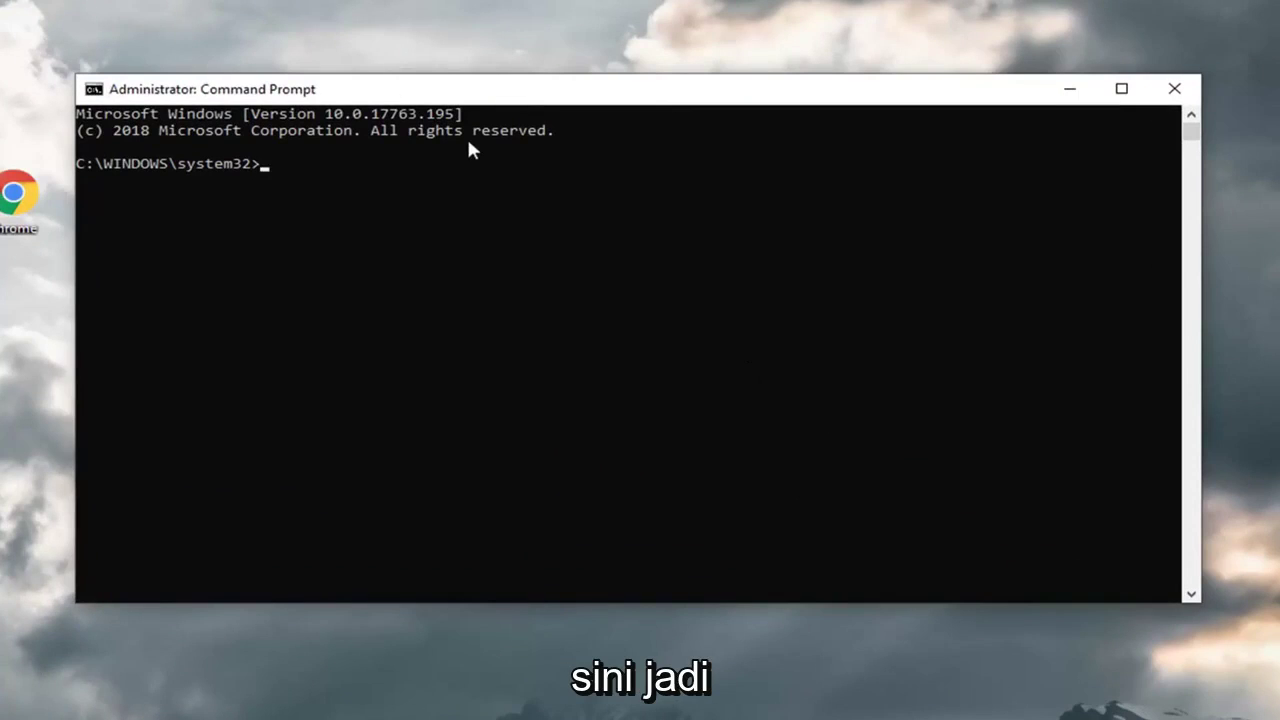
Run the system file check with sfc /scannow and minimize the Command Prompt window
text(sfc )
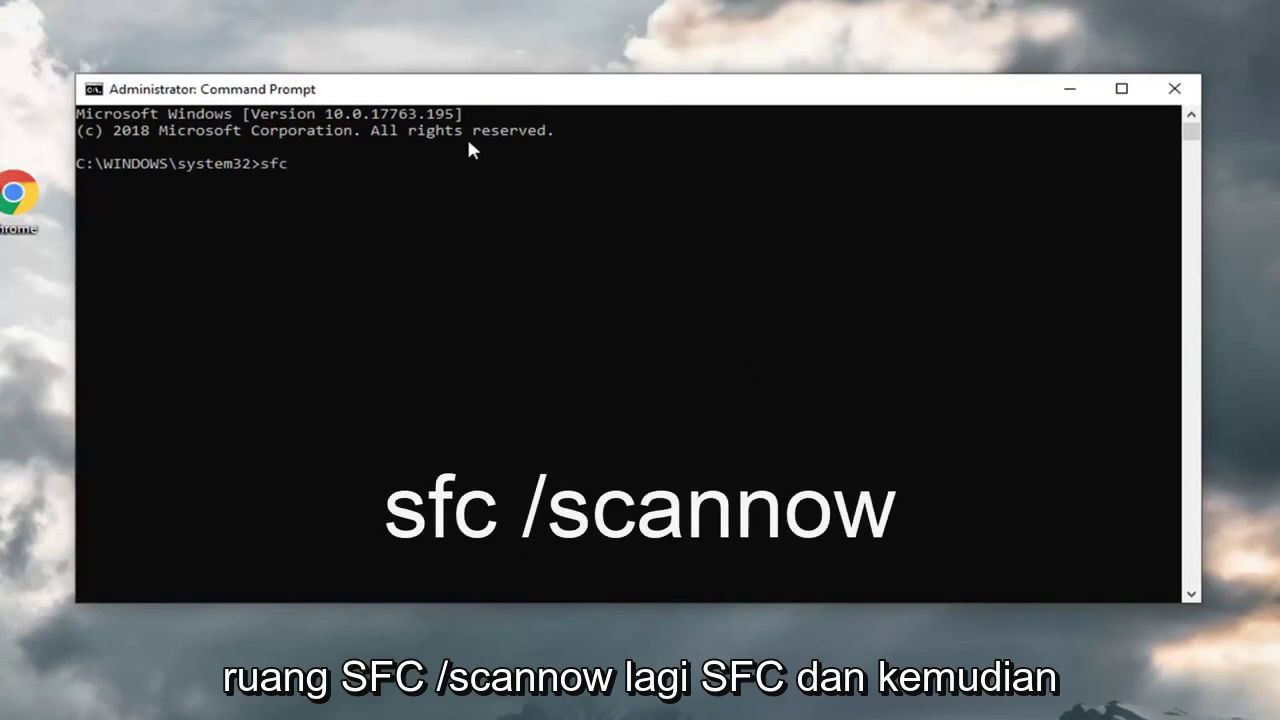
text(/scannow)
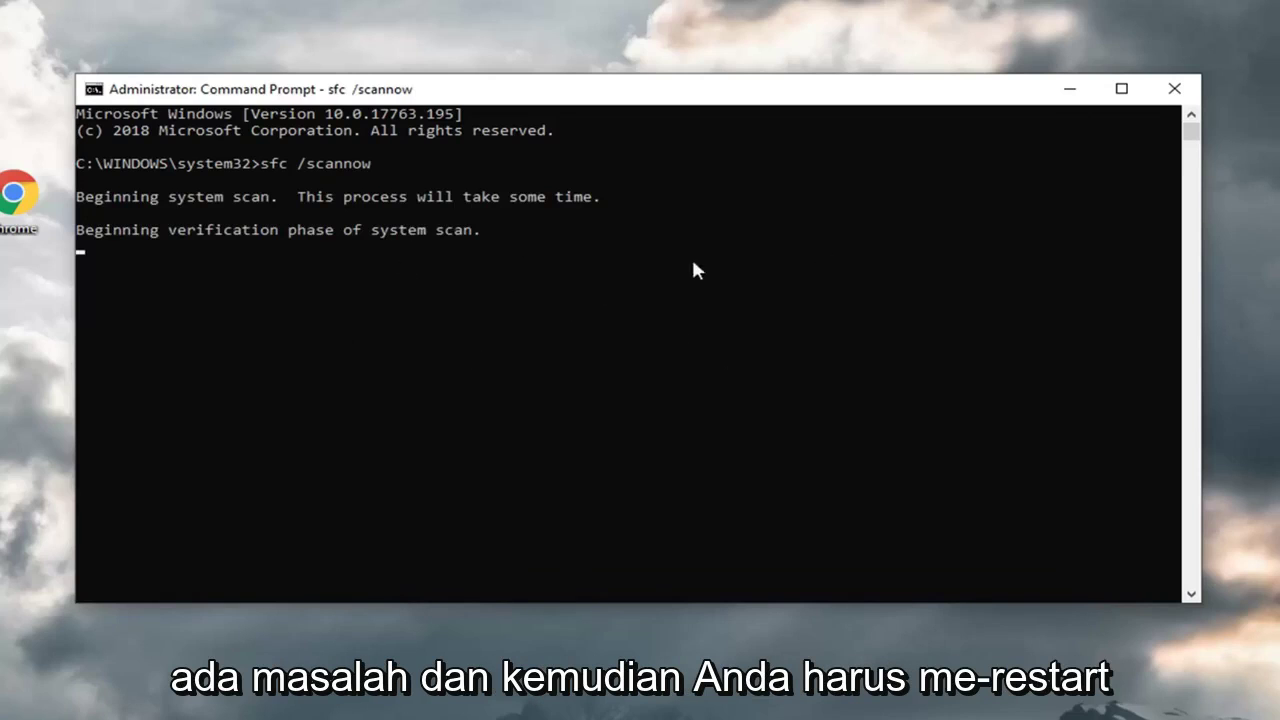
click(1067, 90)
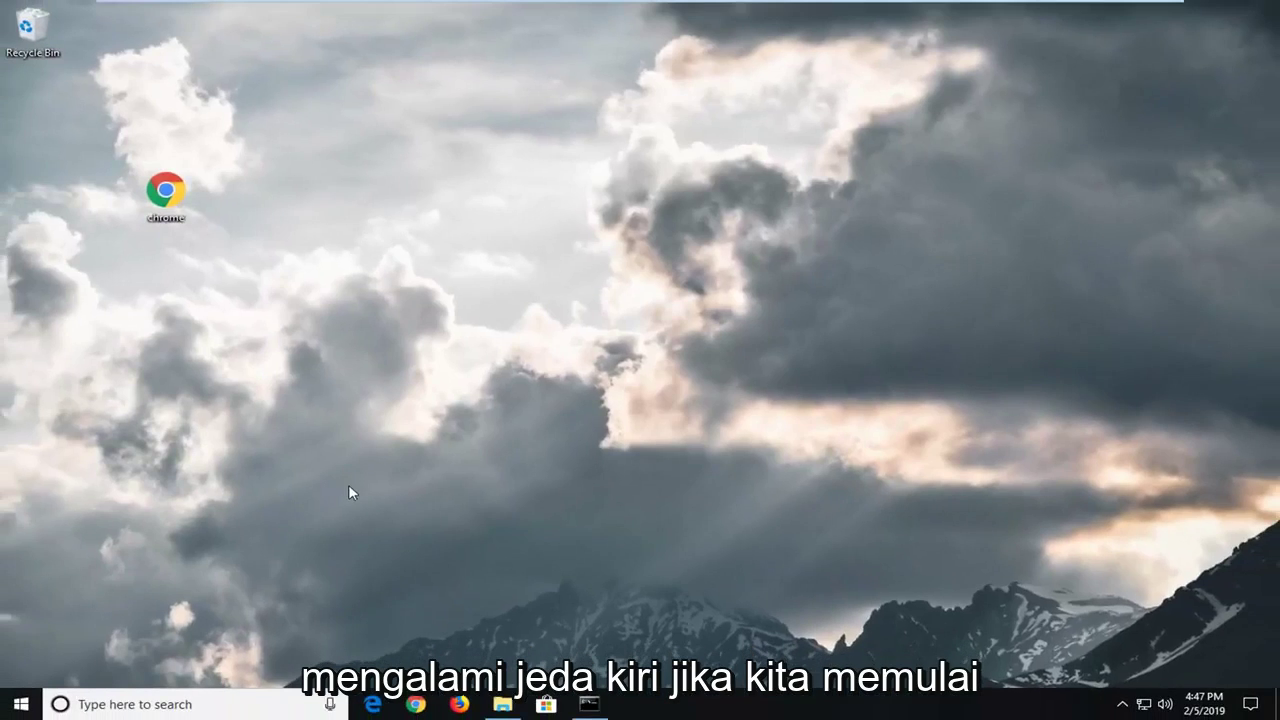
Open a second elevated command prompt through a search for "cmd" and approve the account control request
click(13, 710)
text(cmd)
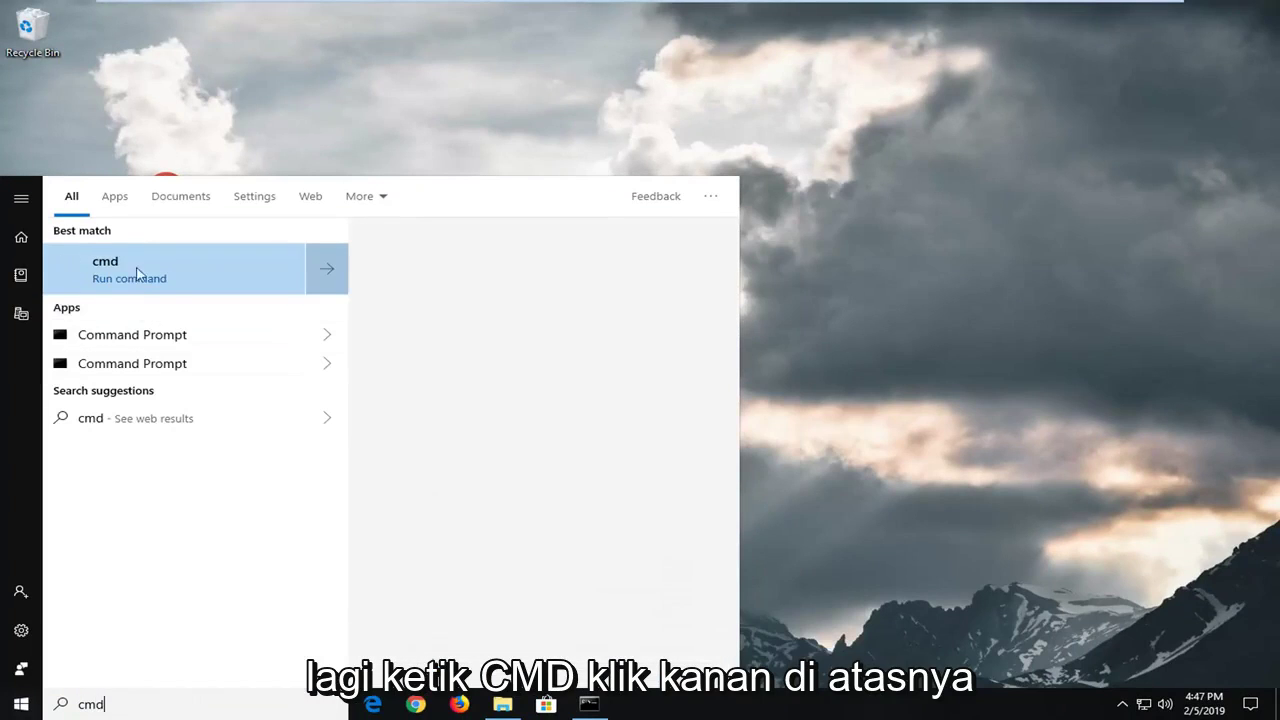
right_click(114, 277)
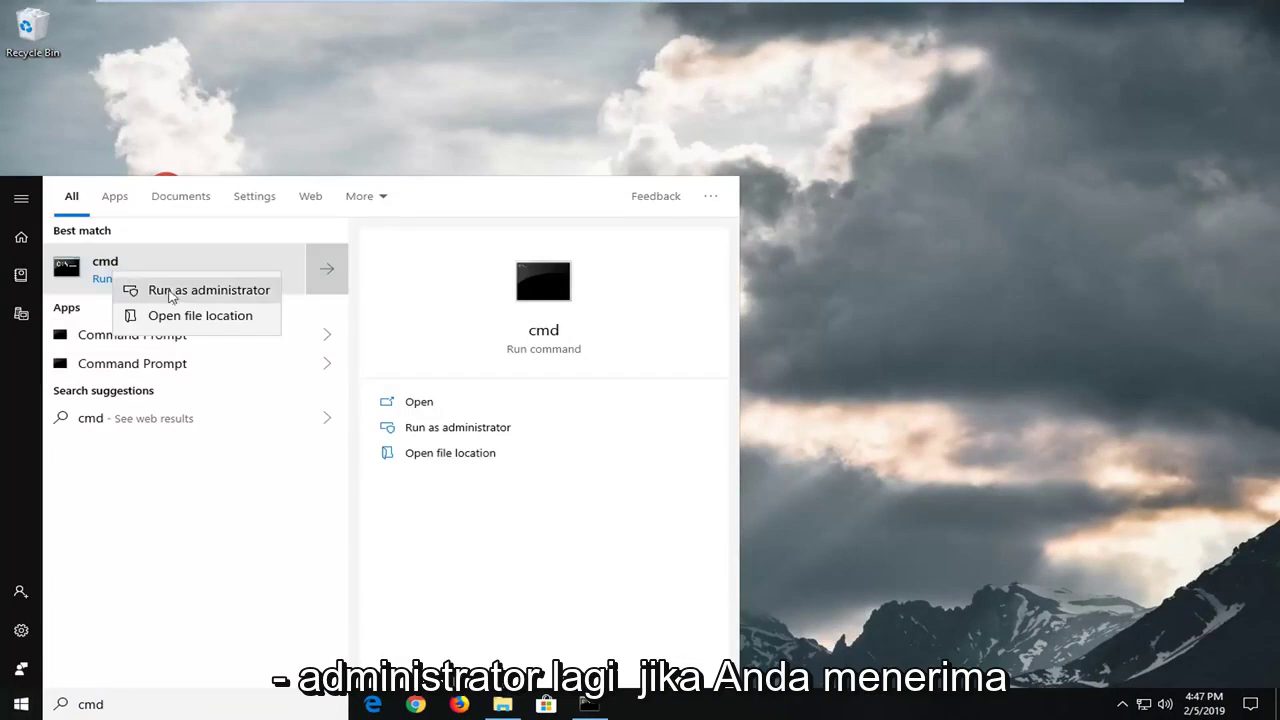
click(174, 291)
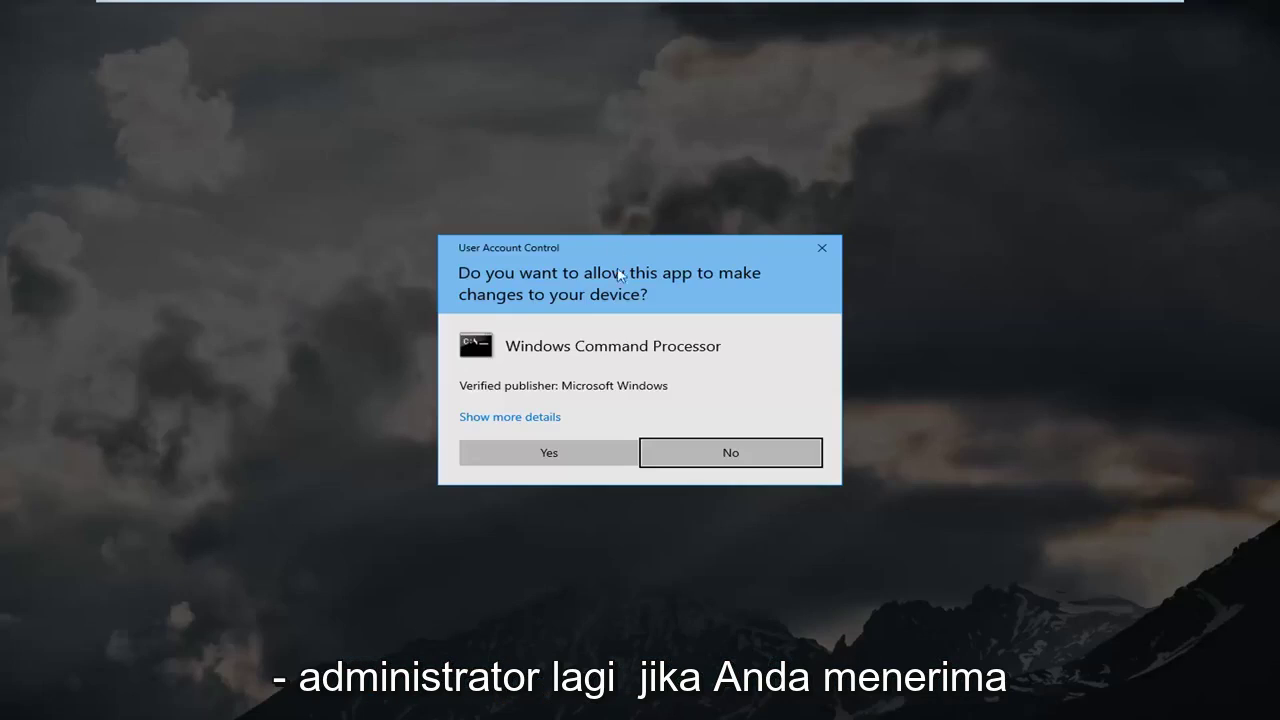
click(566, 451)
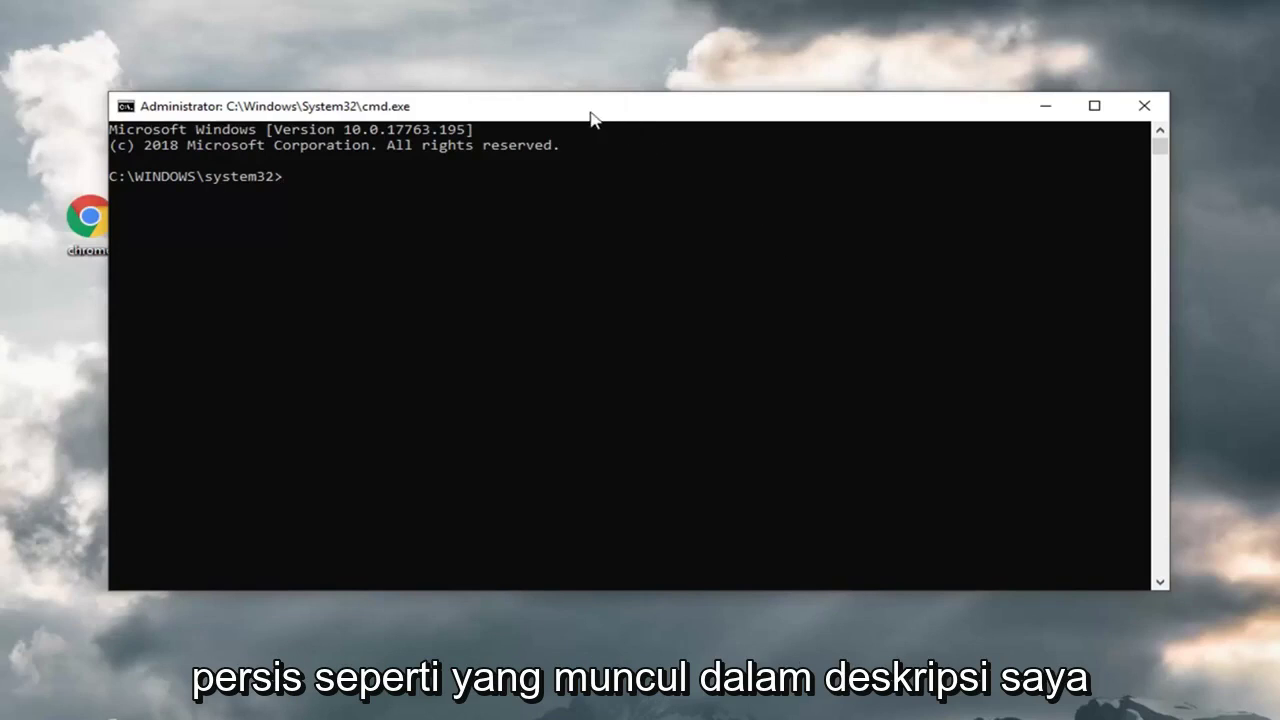
Paste the copied command DISM.exe /Online /Cleanup-image /Restorehealth into the new elevated prompt and run it
right_click(668, 113)
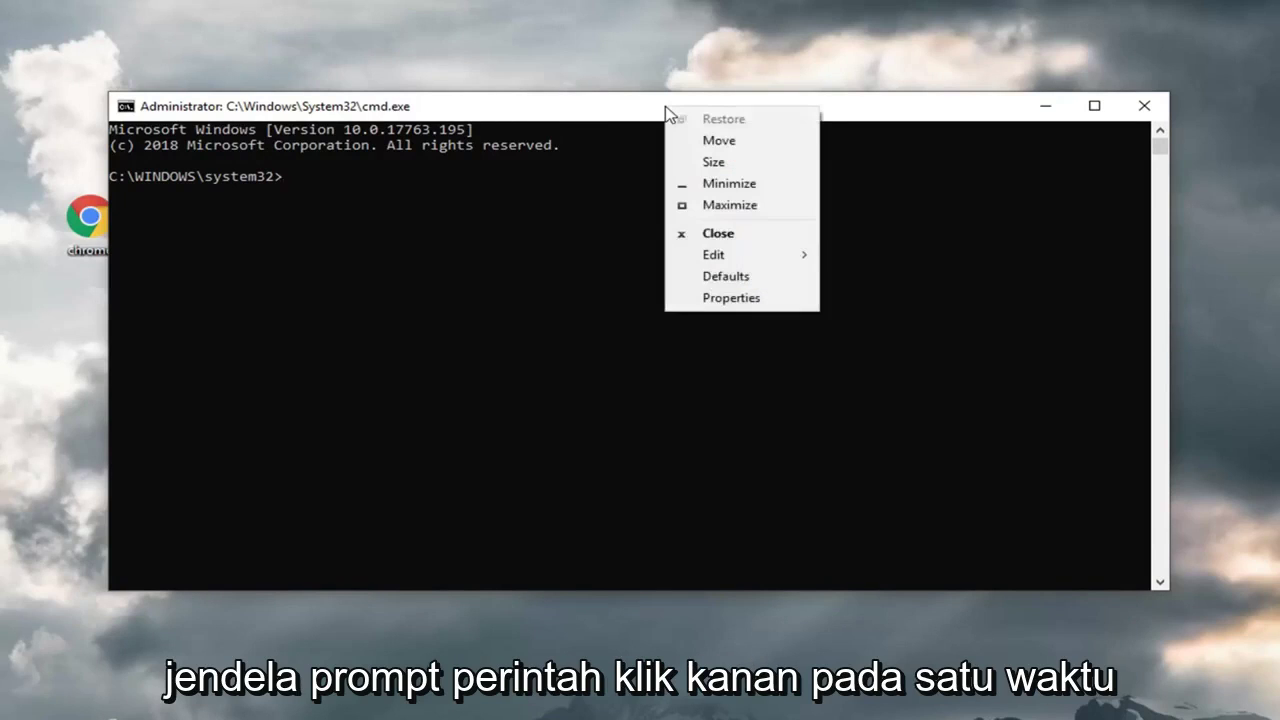
click(709, 254)
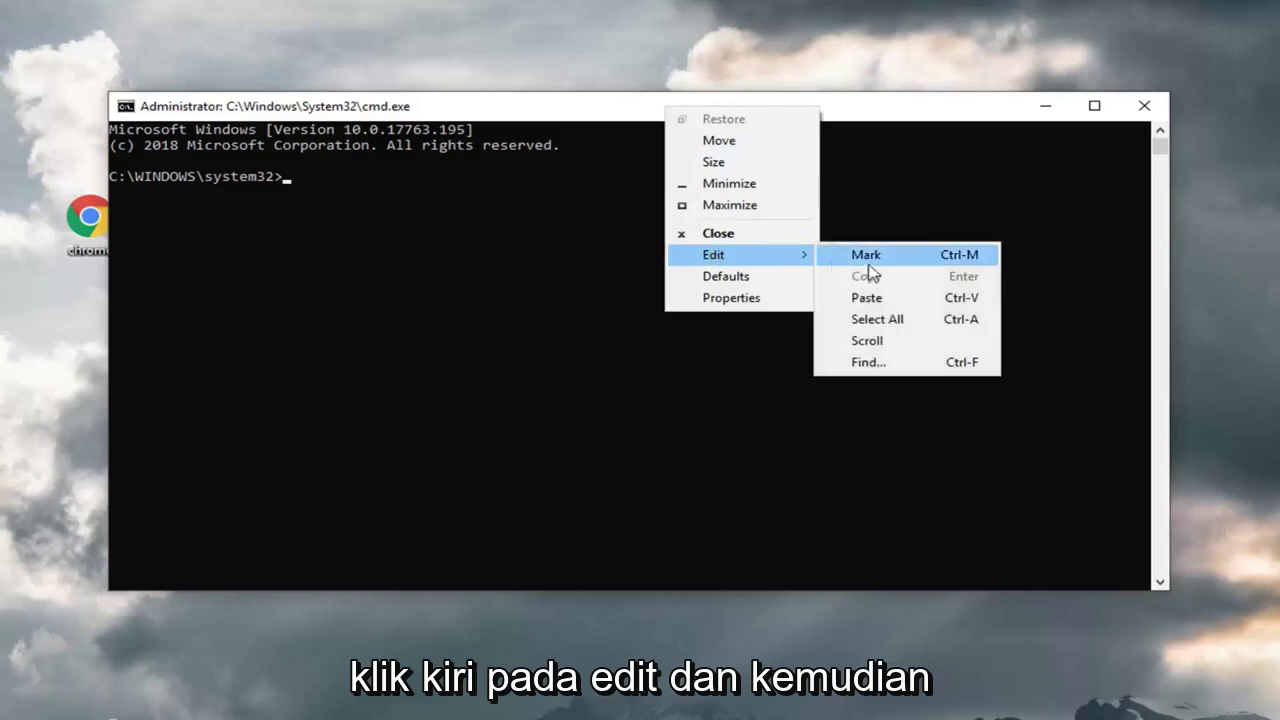
click(866, 298)
key(Return)
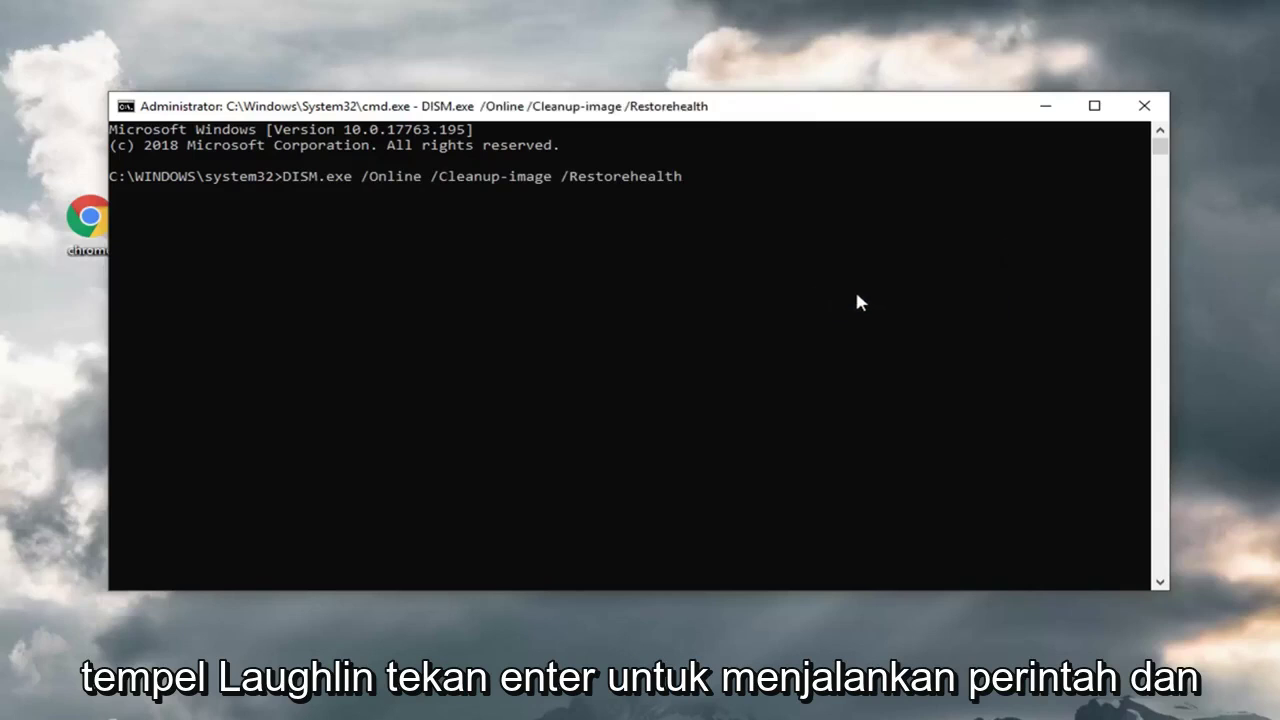